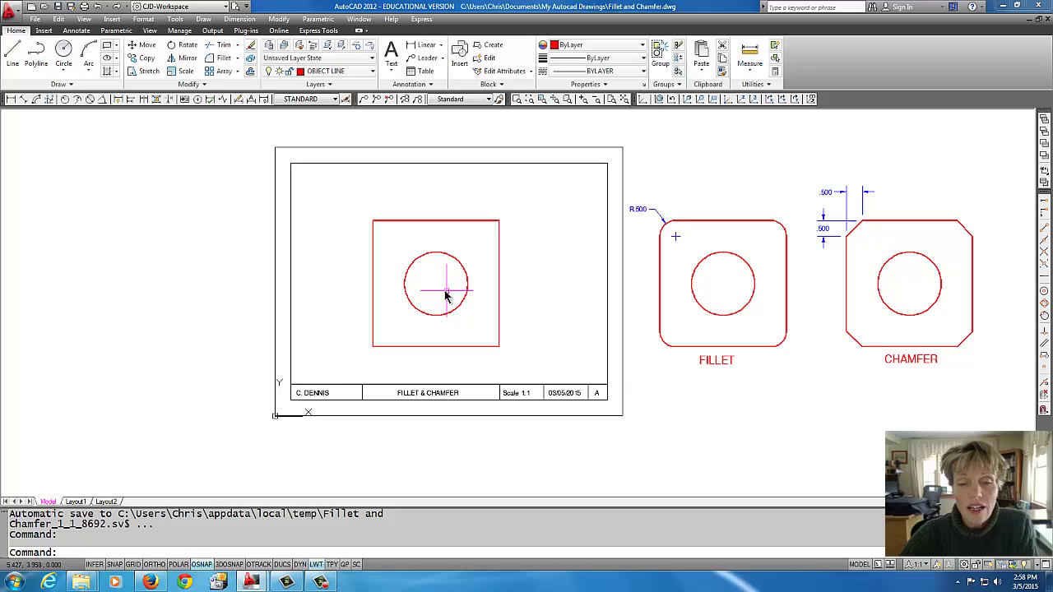
# Step: Launch Fillet from the Home ribbon and set its radius to .5
pyautogui.scroll(2, 445, 296)
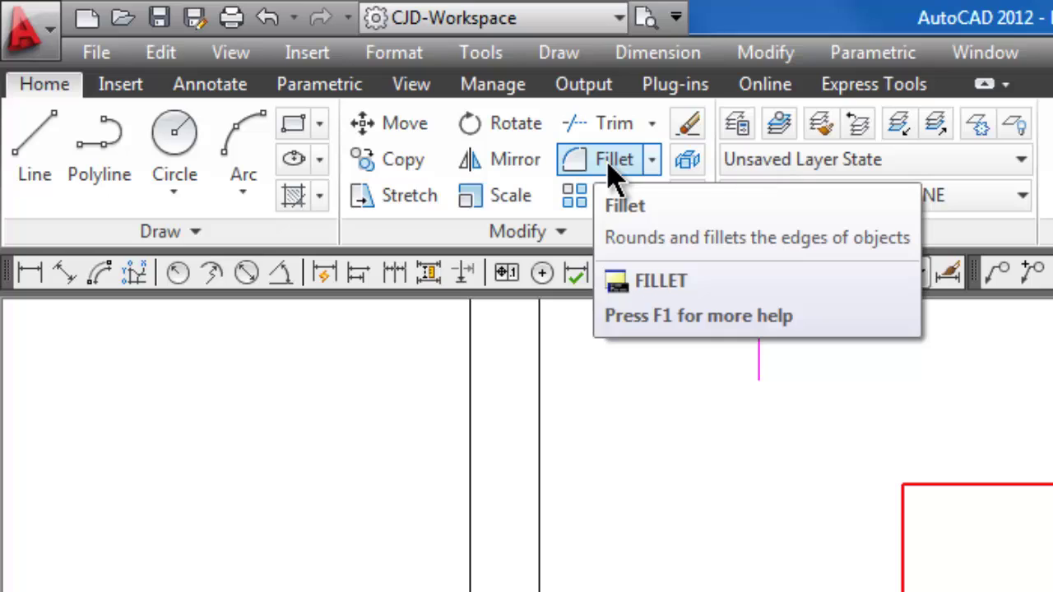
pyautogui.click(610, 161)
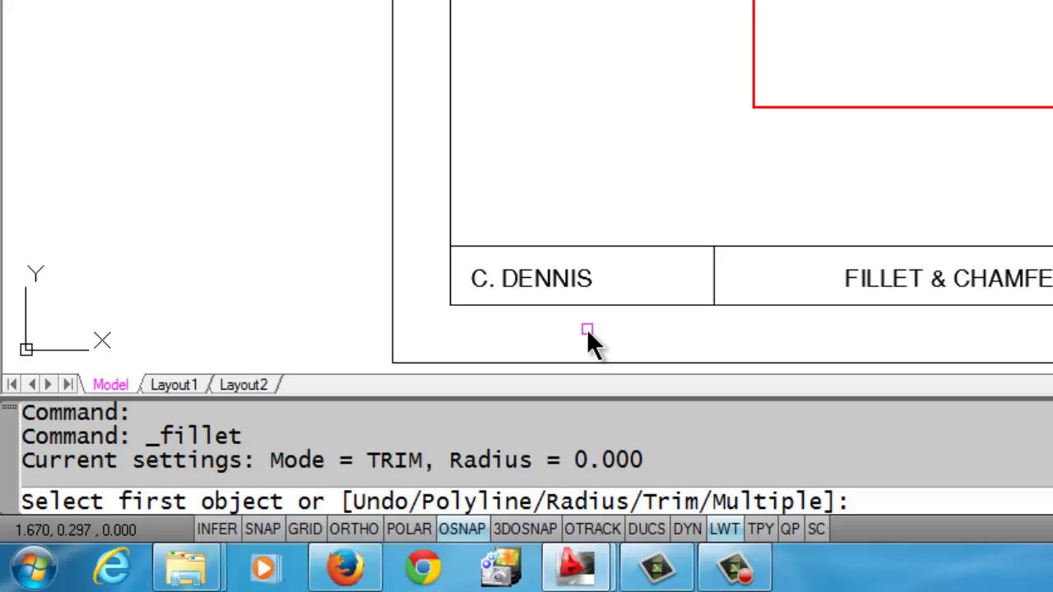
pyautogui.write('R')
pyautogui.press('Return')
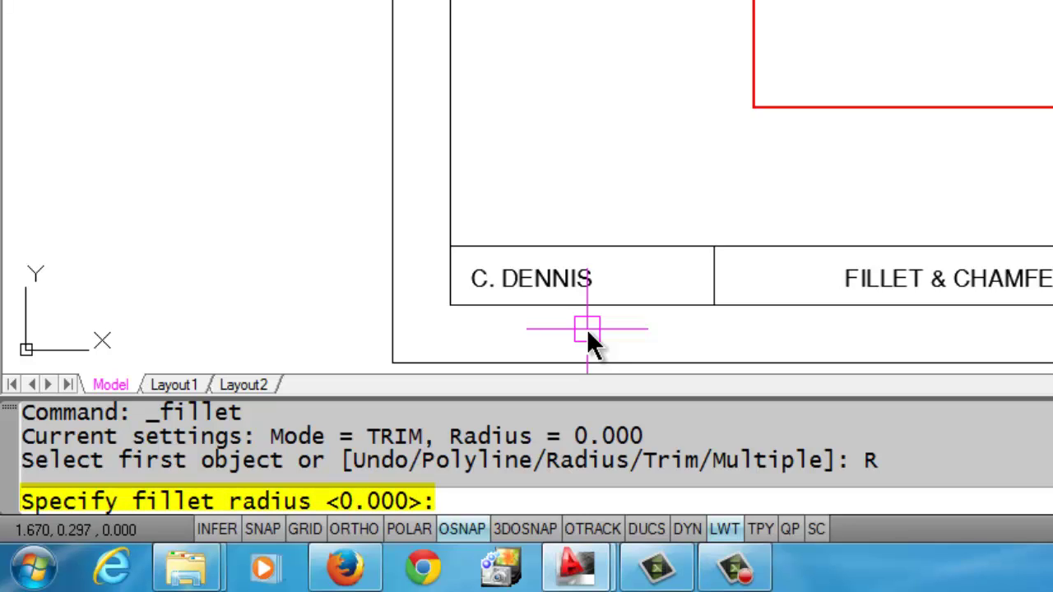
pyautogui.write('.5')
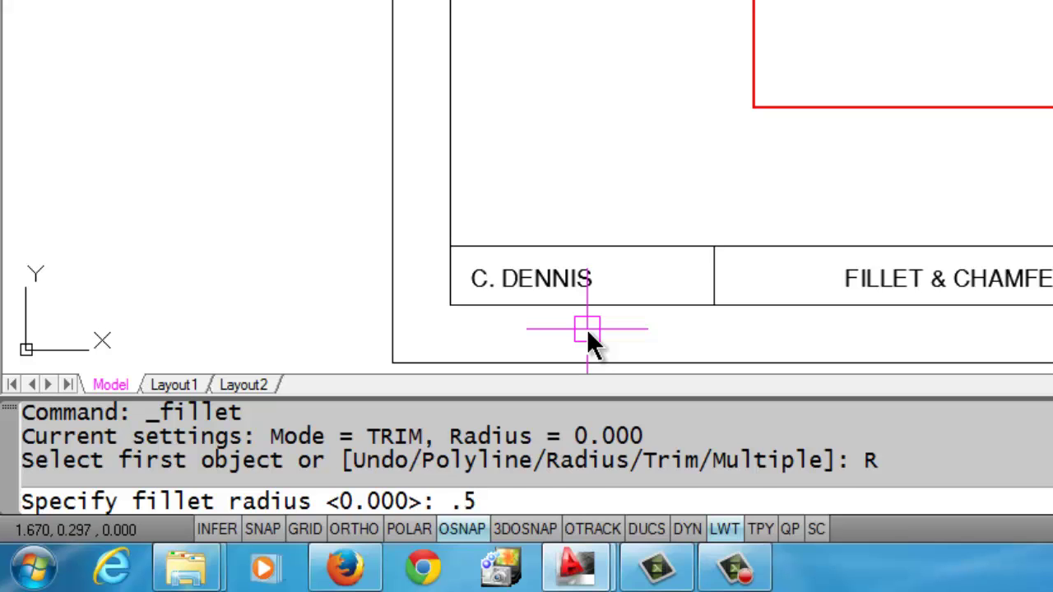
pyautogui.press('Return')
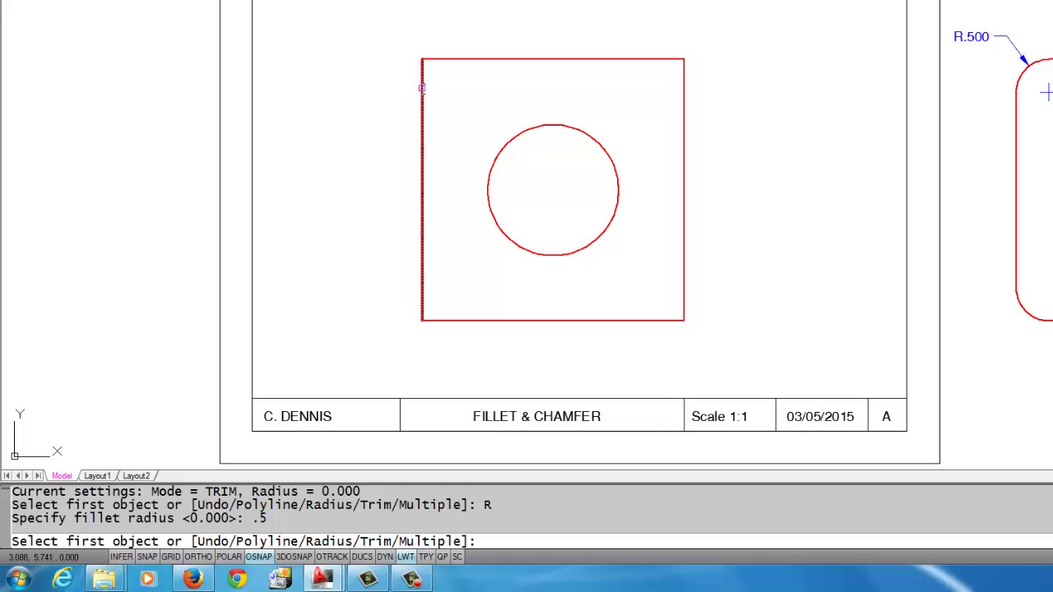
# Step: Fillet the top-left, top-right, bottom-right and bottom-left plate corners at 0.5 radius
pyautogui.click(422, 88)
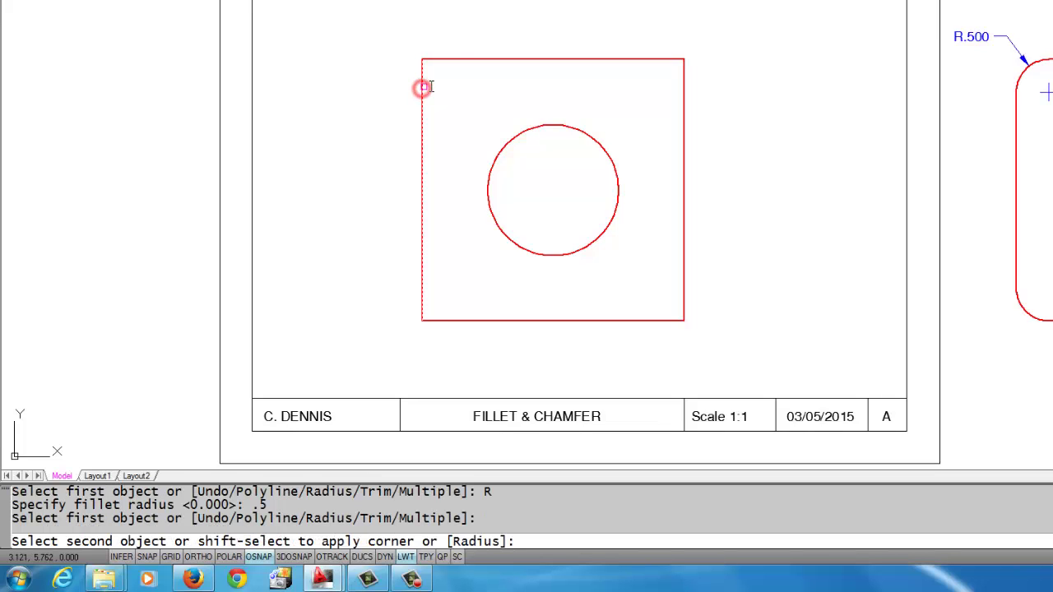
pyautogui.click(464, 60)
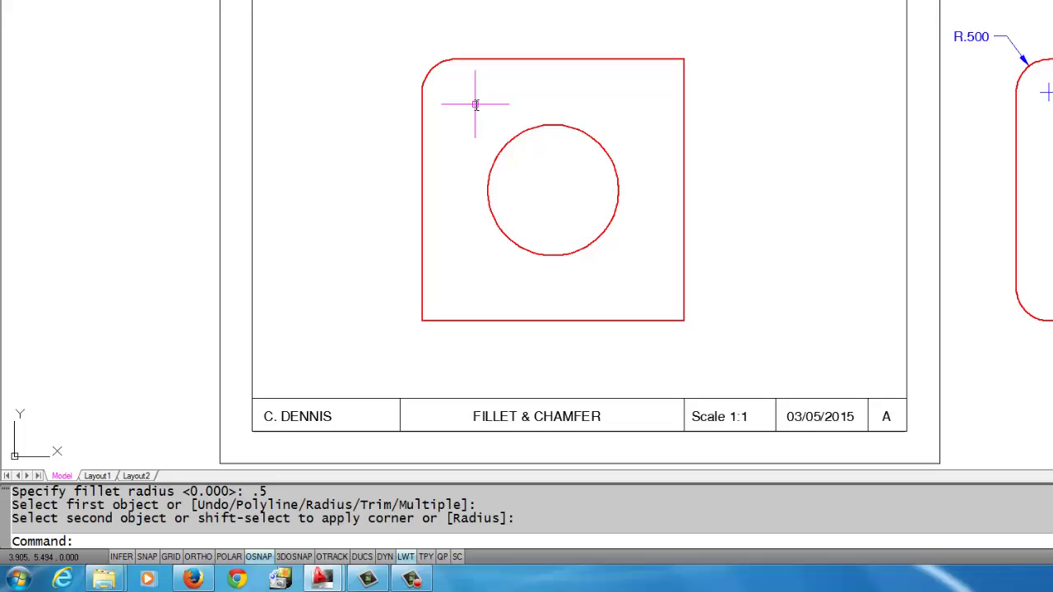
pyautogui.press('Return')
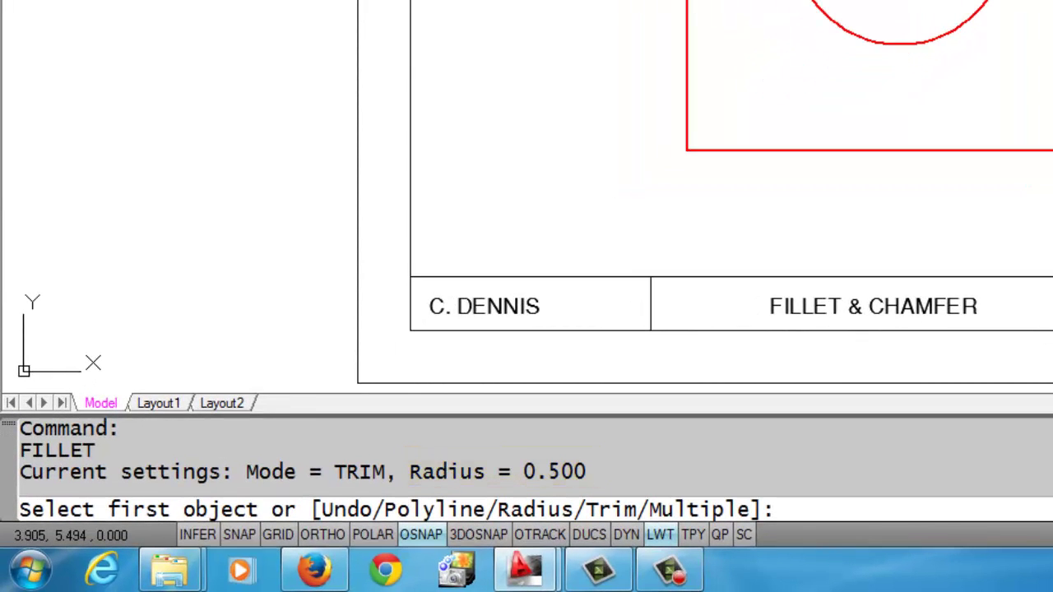
pyautogui.click(640, 71)
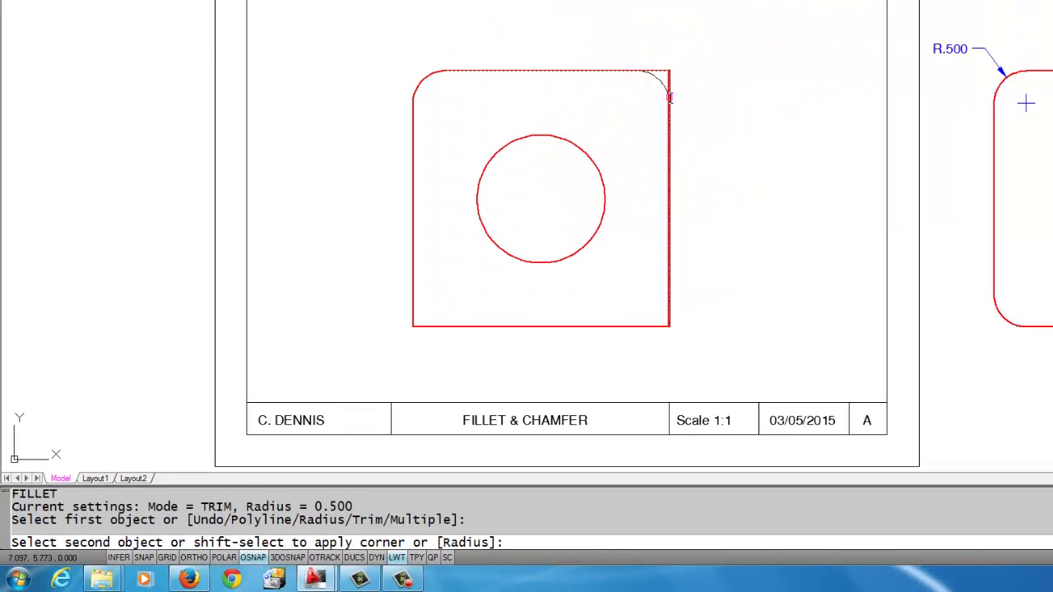
pyautogui.click(670, 97)
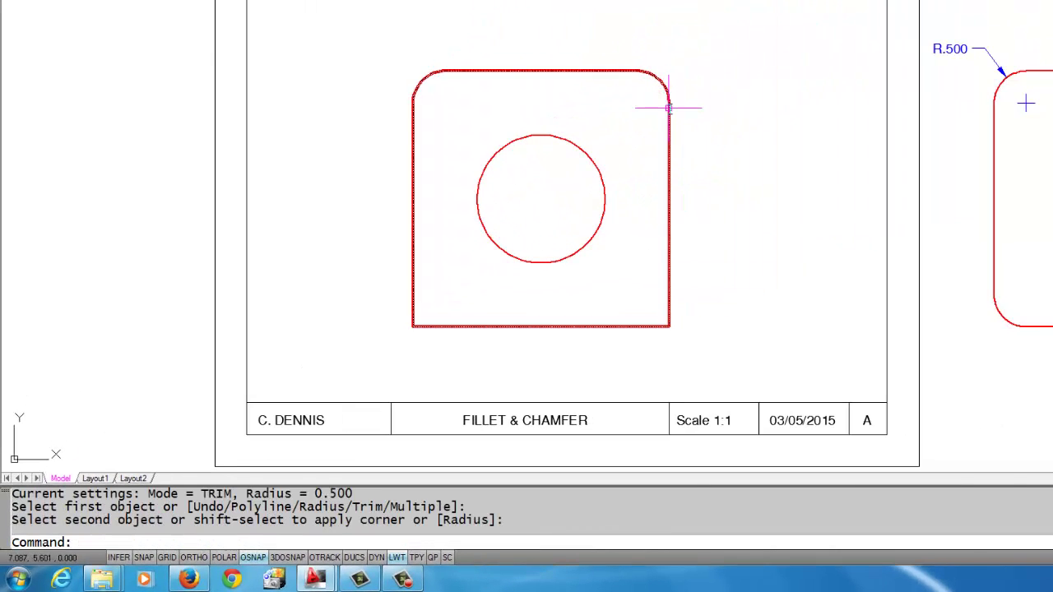
pyautogui.press('Return')
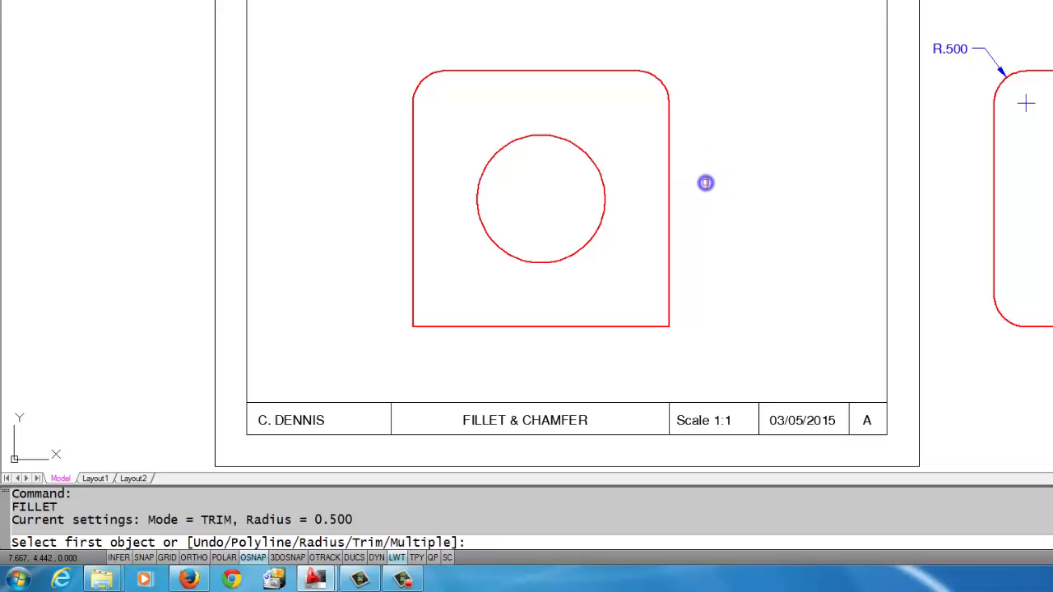
pyautogui.click(671, 300)
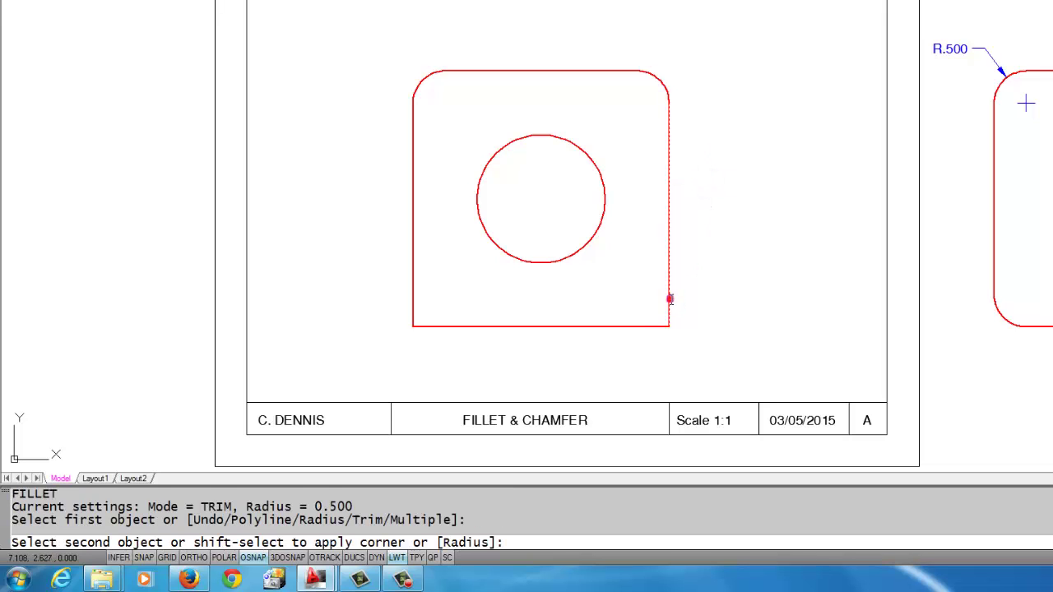
pyautogui.click(631, 327)
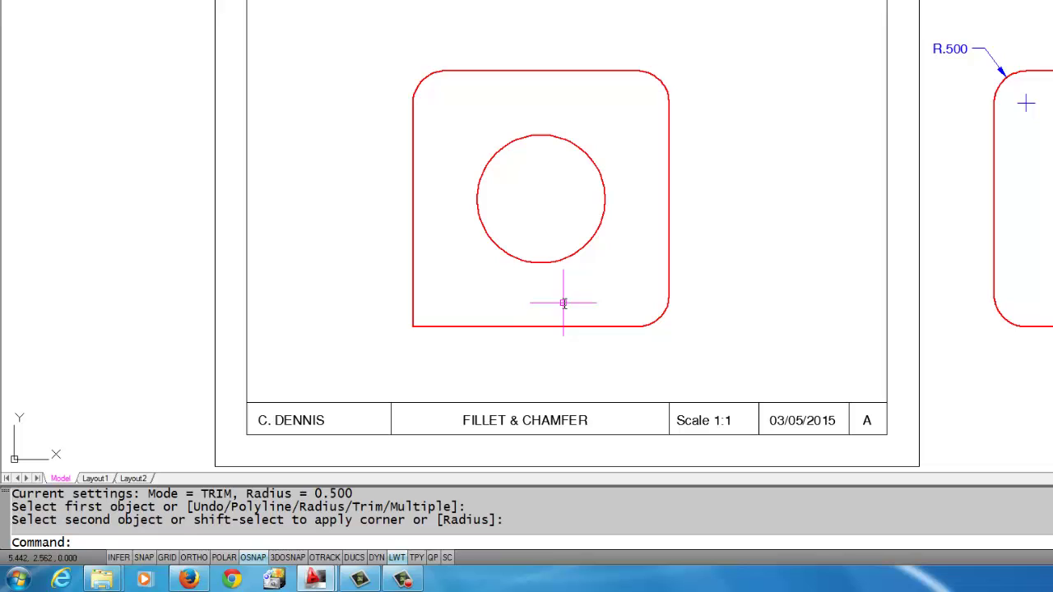
pyautogui.press('Return')
pyautogui.click(433, 326)
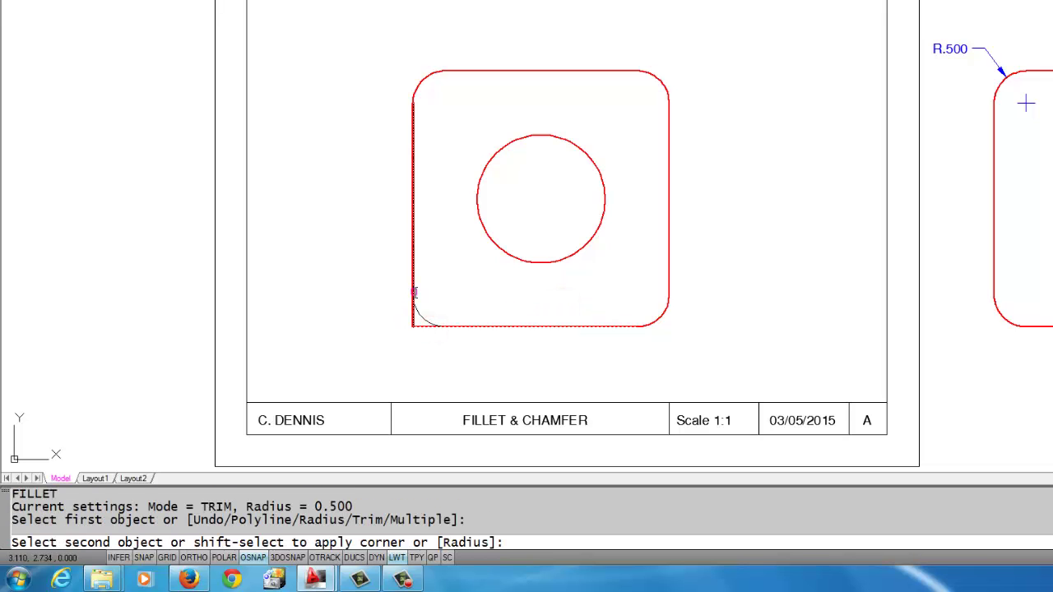
pyautogui.click(414, 292)
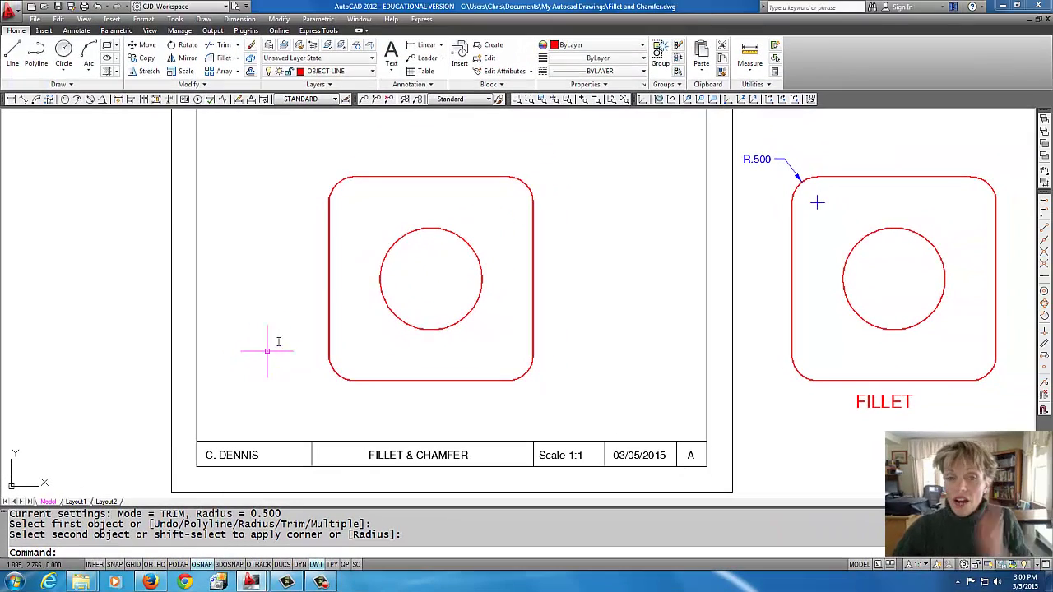
# Step: Undo the four fillets and start Chamfer from the Fillet dropdown with 0.5 distances
pyautogui.click(97, 6)
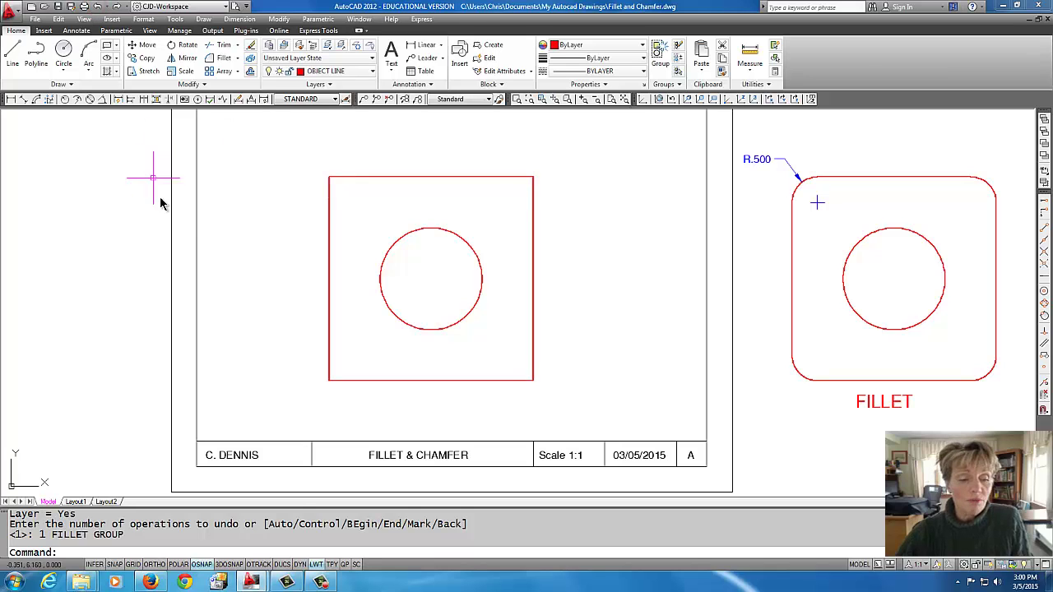
pyautogui.scroll(-3, 377, 289)
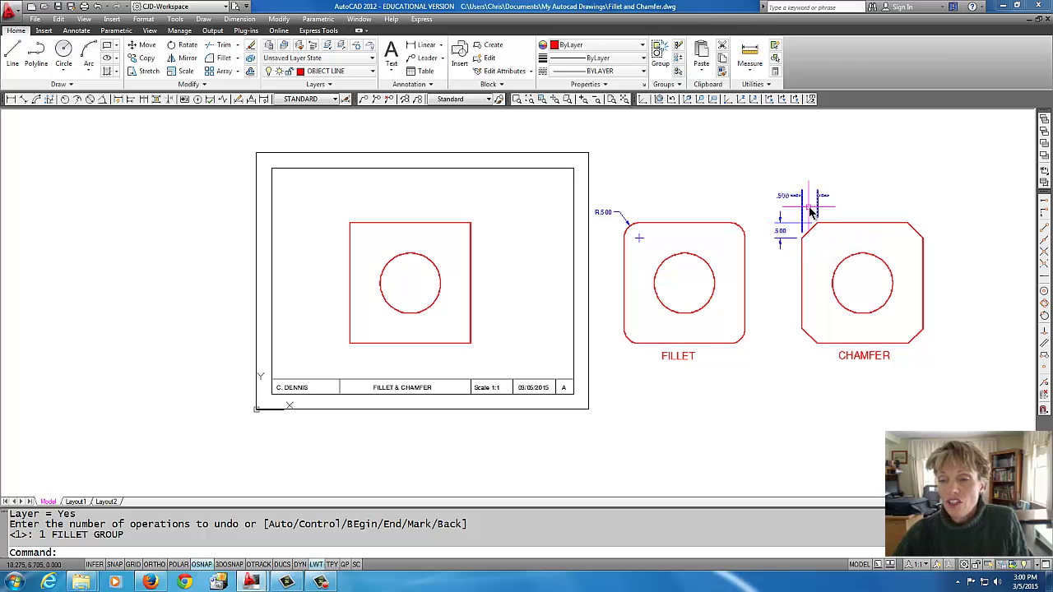
pyautogui.scroll(1, 406, 288)
pyautogui.scroll(1, 406, 290)
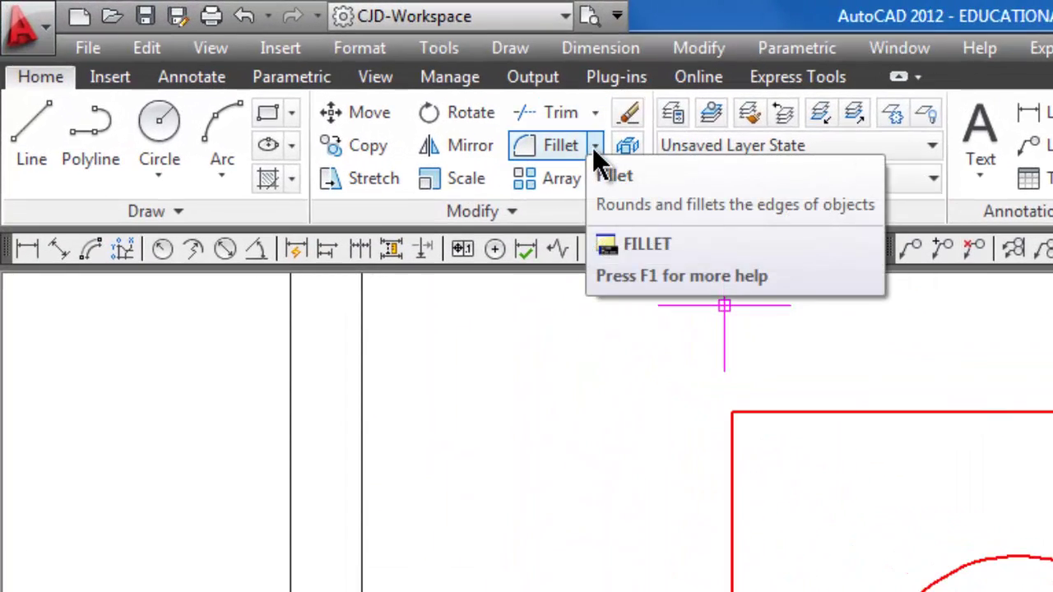
pyautogui.click(594, 147)
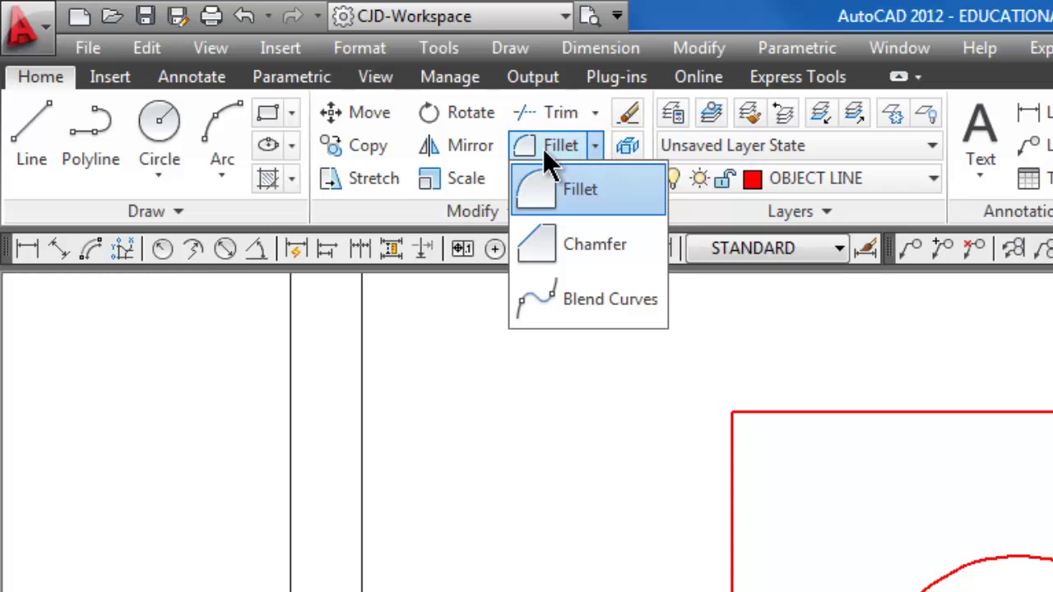
pyautogui.click(576, 247)
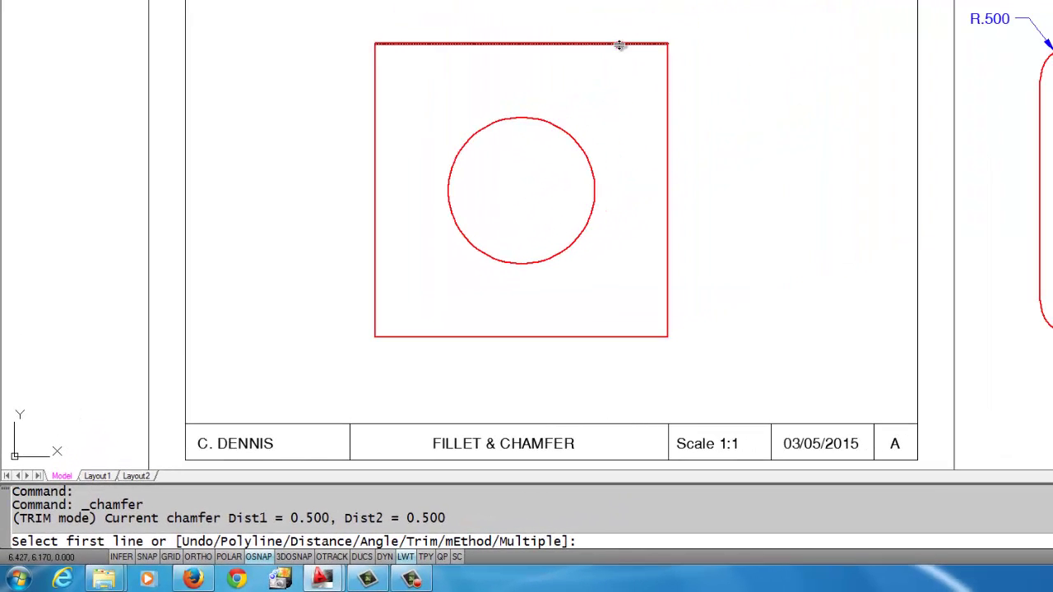
# Step: Chamfer the top-right, bottom-right, bottom-left and top-left corners at 0.5
pyautogui.click(620, 45)
pyautogui.click(669, 89)
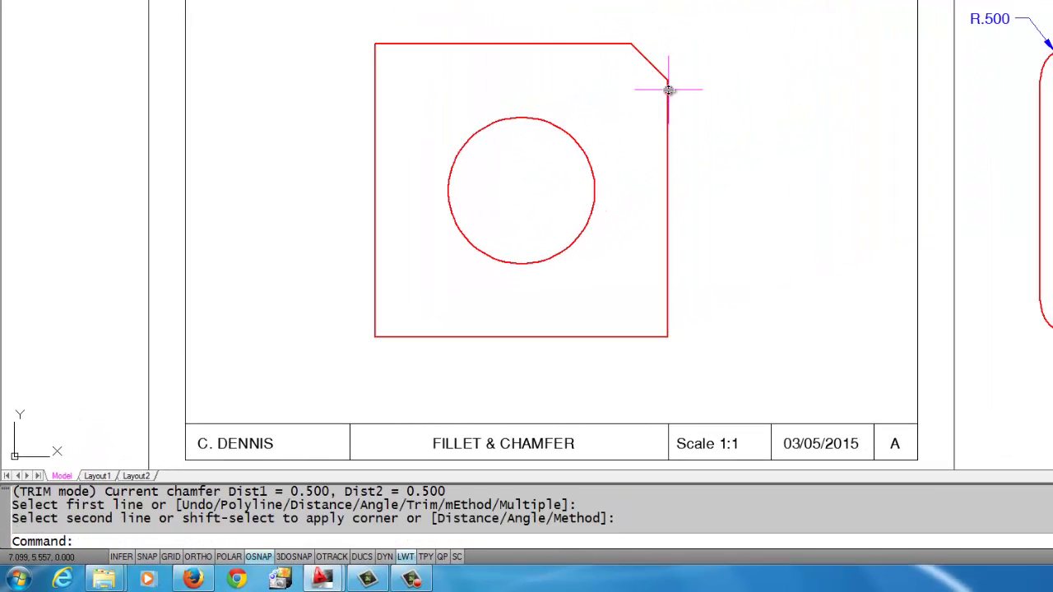
pyautogui.rightClick(722, 155)
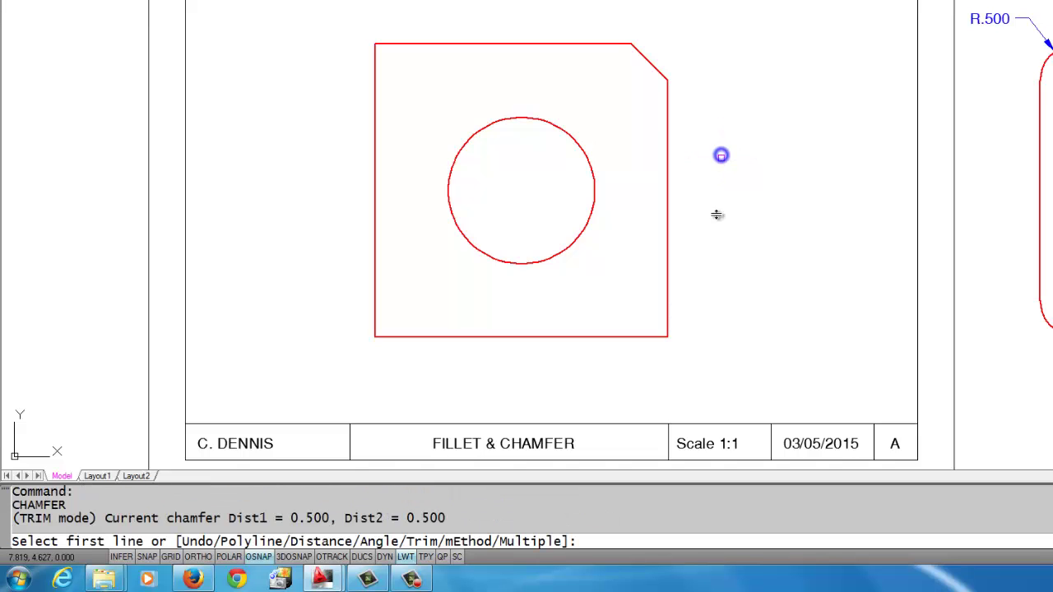
pyautogui.click(665, 312)
pyautogui.click(623, 339)
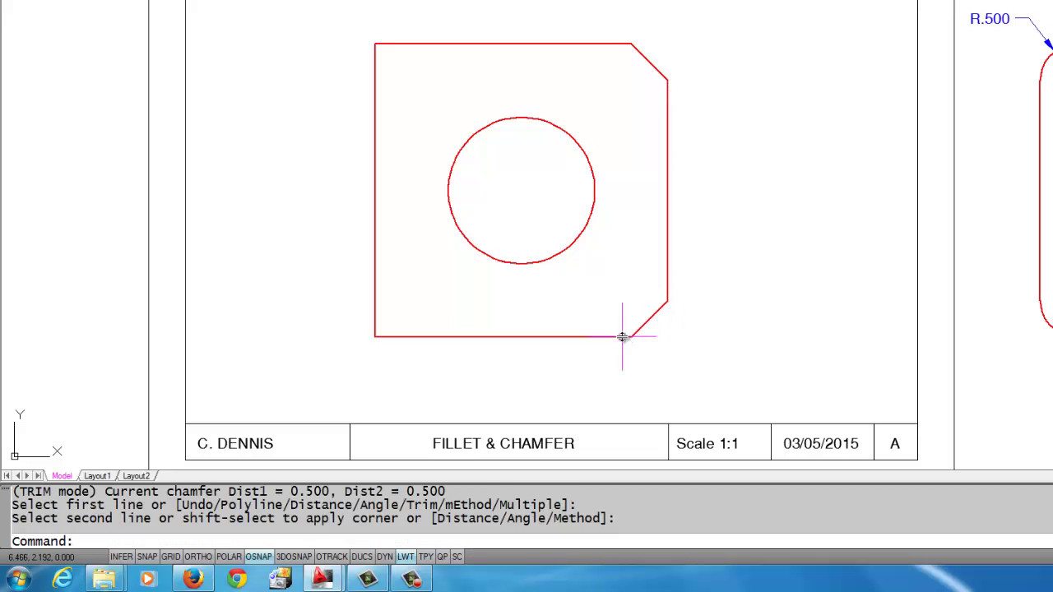
pyautogui.rightClick(439, 409)
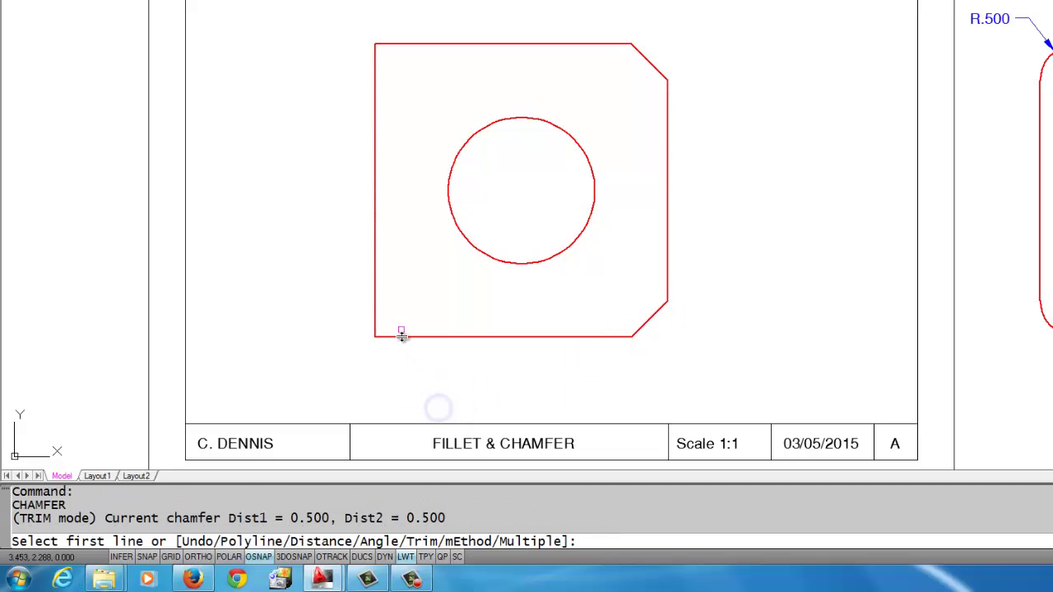
pyautogui.click(402, 337)
pyautogui.click(376, 301)
pyautogui.rightClick(421, 221)
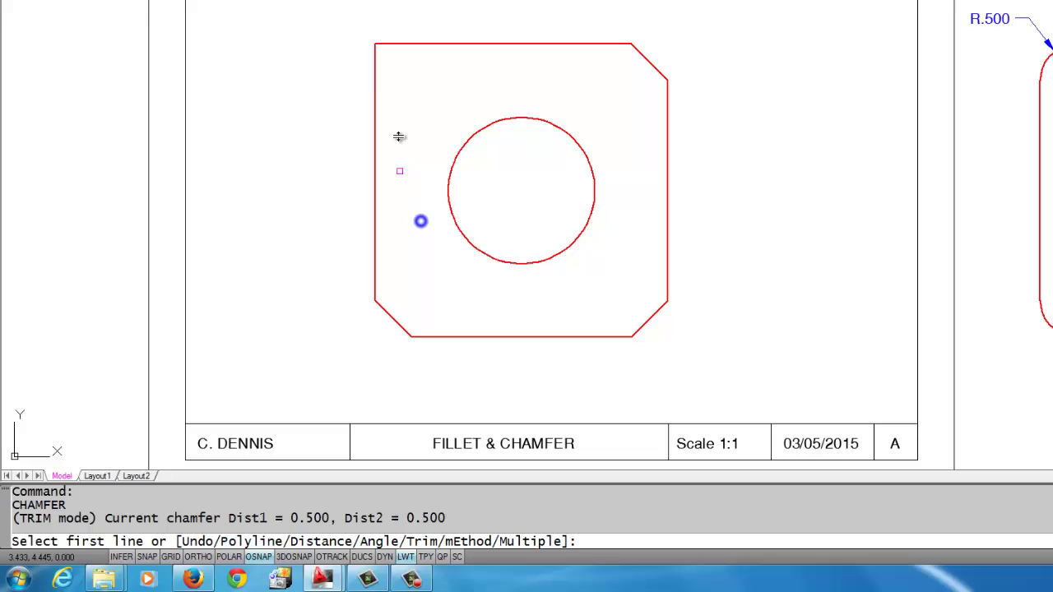
pyautogui.click(376, 91)
pyautogui.click(400, 43)
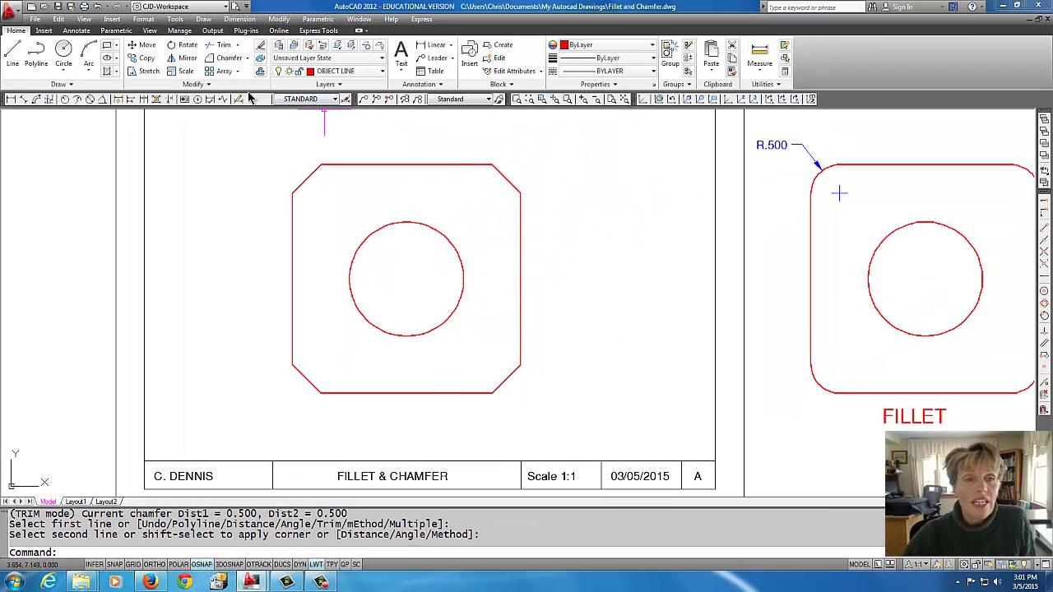
# Step: Undo the four 0.5 chamfers to restore the plate's square corners
pyautogui.click(98, 7)
pyautogui.click(98, 7)
pyautogui.click(98, 6)
pyautogui.click(98, 7)
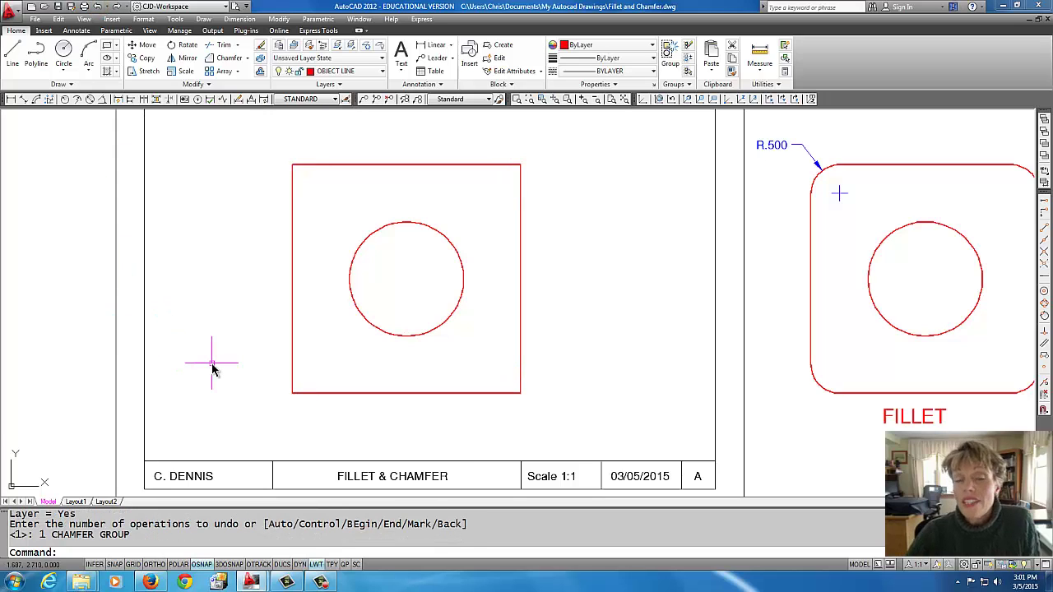
# Step: Start Chamfer and set both chamfer distances to 0.75
pyautogui.click(223, 58)
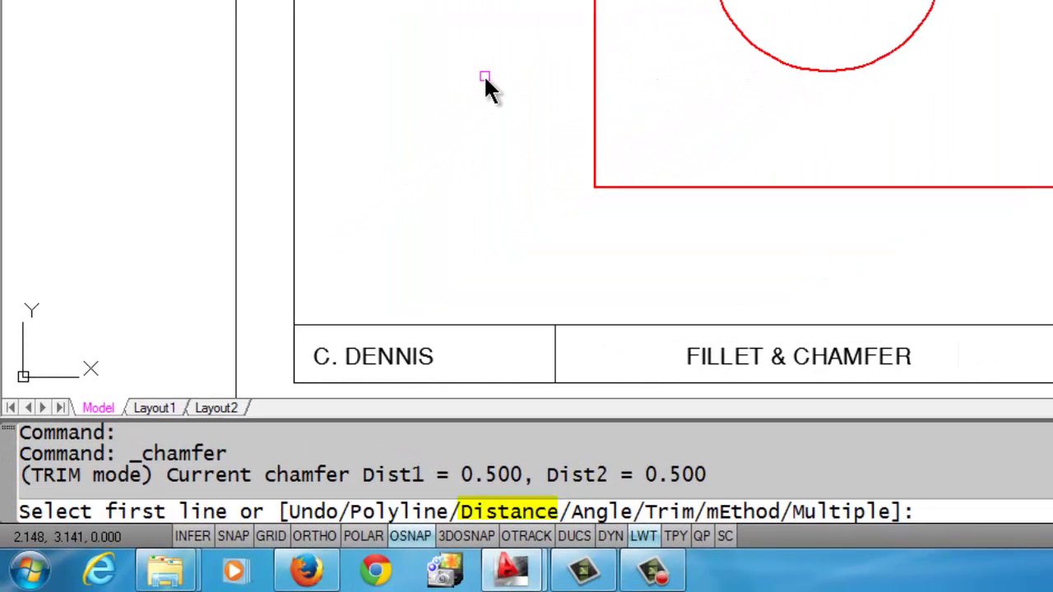
pyautogui.write('D')
pyautogui.press('Return')
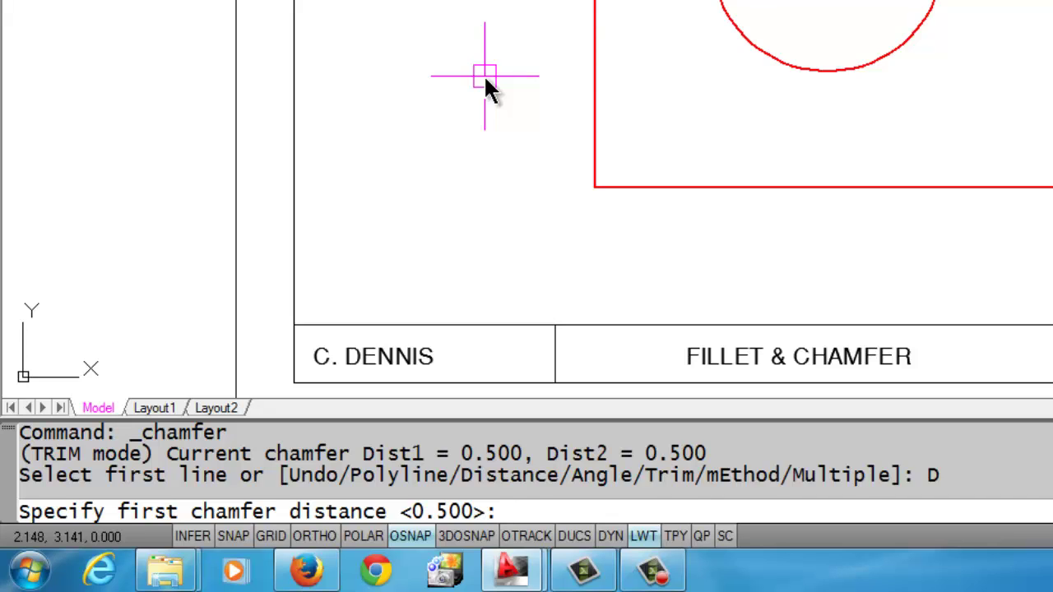
pyautogui.write('.75')
pyautogui.press('Return')
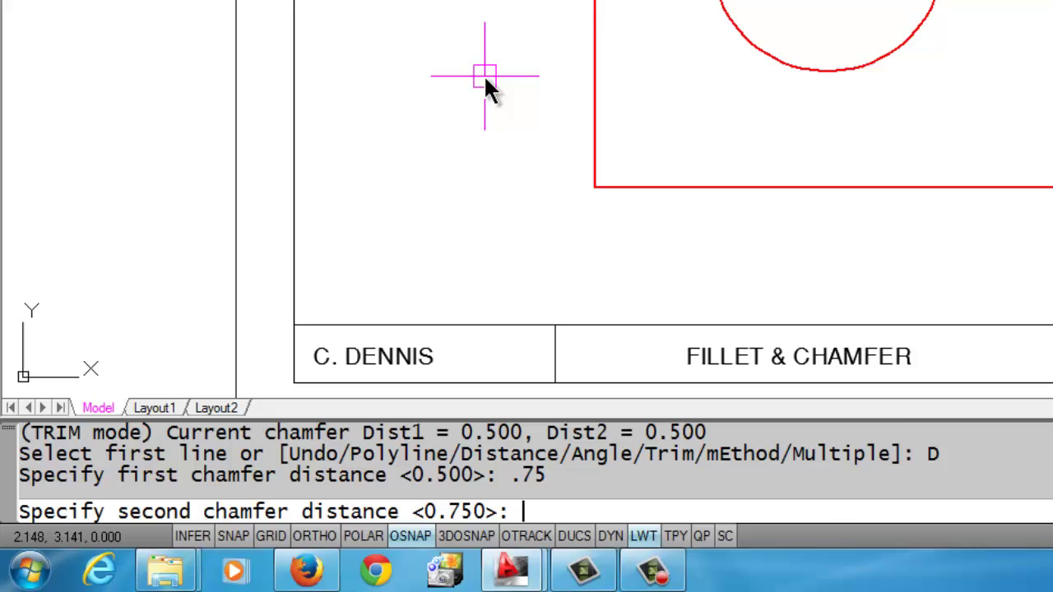
pyautogui.press('Return')
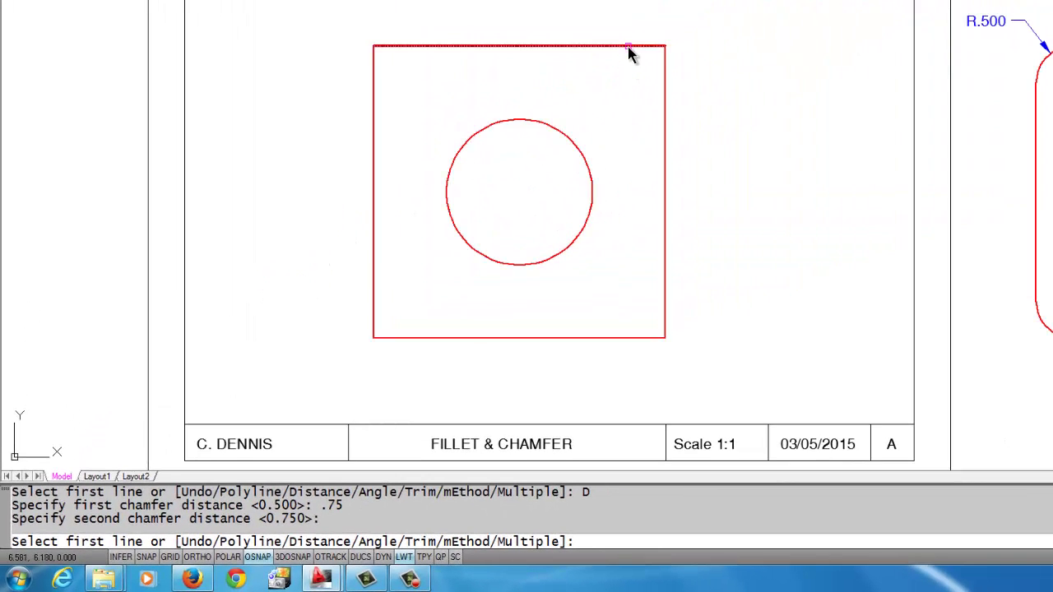
# Step: Chamfer the top-right and bottom-right plate corners at 0.75
pyautogui.click(629, 46)
pyautogui.click(665, 94)
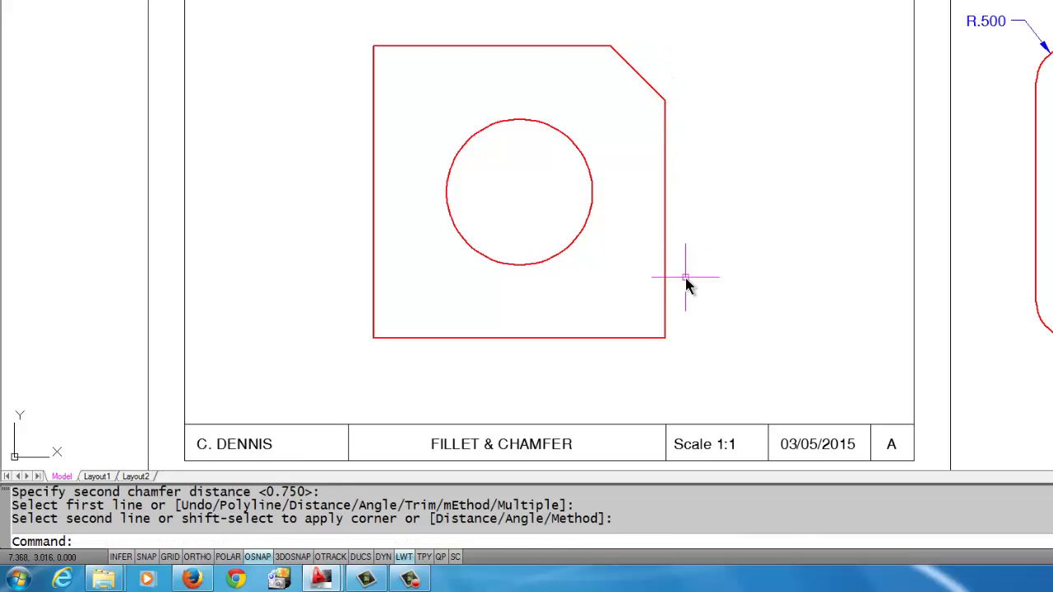
pyautogui.press('Return')
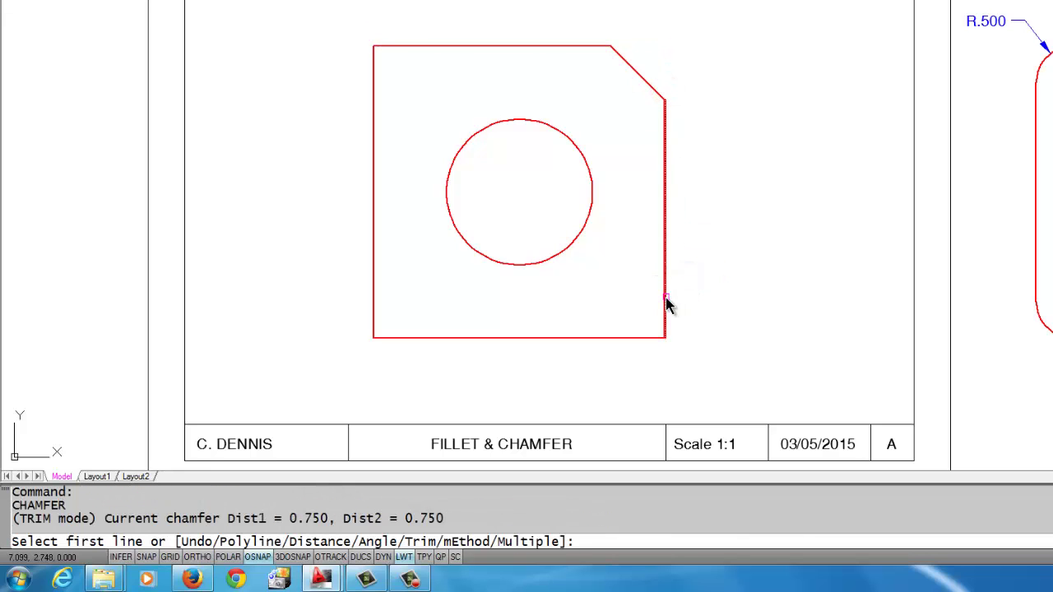
pyautogui.click(666, 304)
pyautogui.click(617, 339)
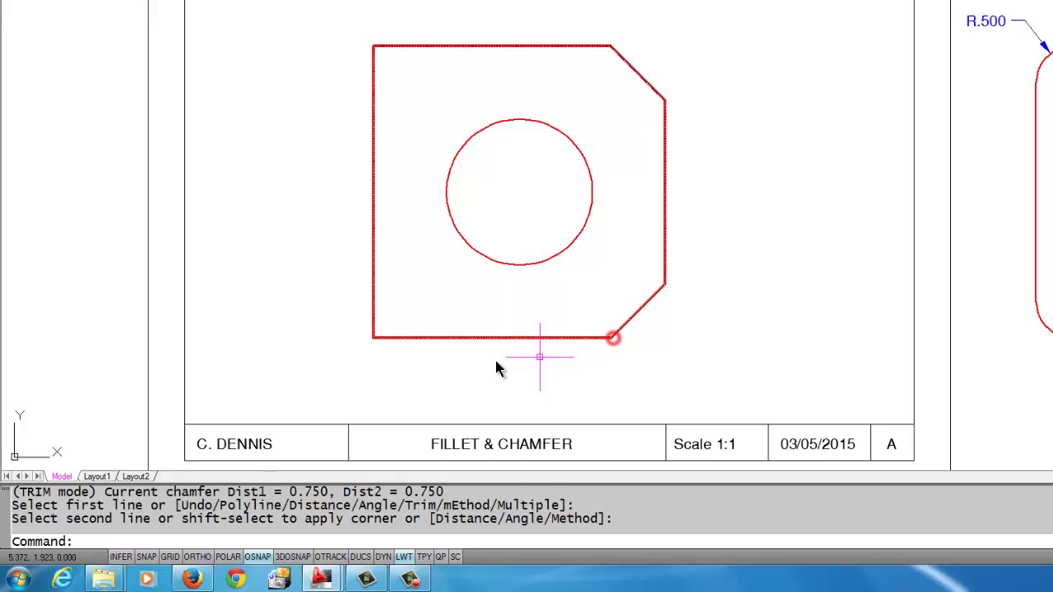
pyautogui.press('Return')
# Step: Chamfer the bottom-left and top-left plate corners at 0.75
pyautogui.click(434, 337)
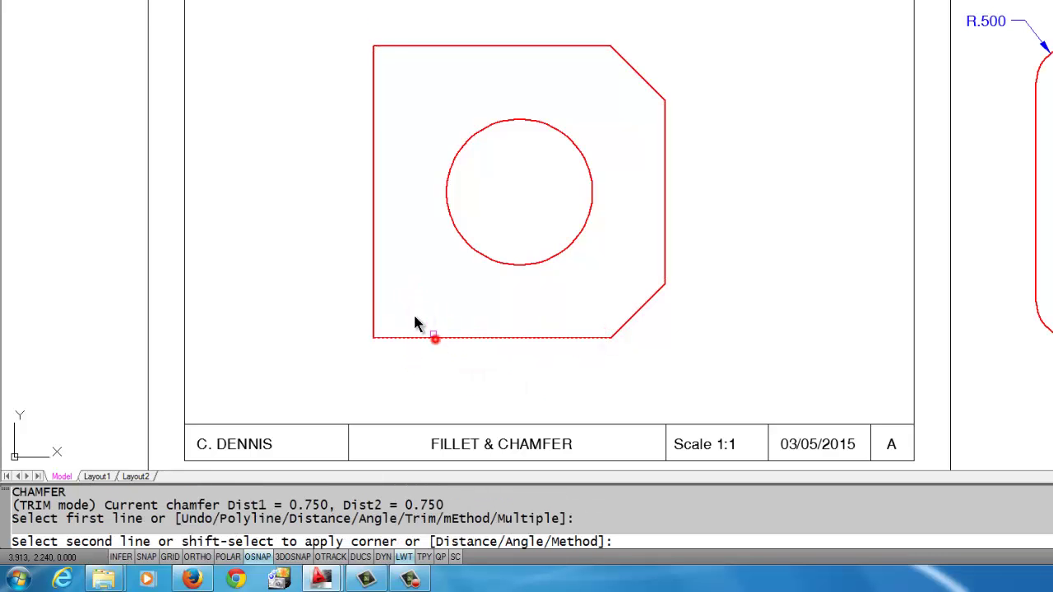
pyautogui.click(376, 294)
pyautogui.press('Return')
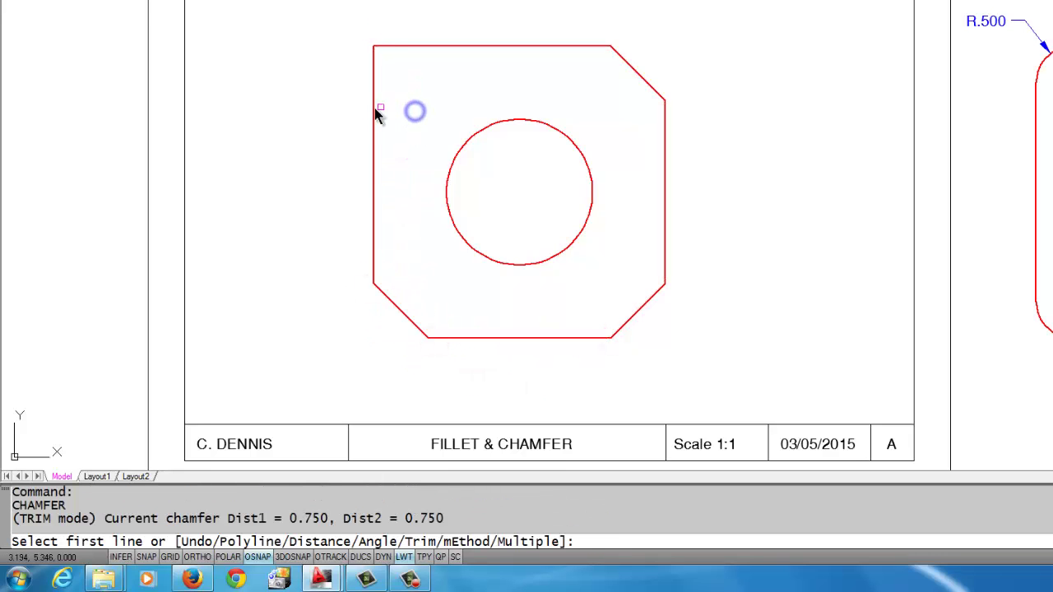
pyautogui.click(376, 109)
pyautogui.click(409, 46)
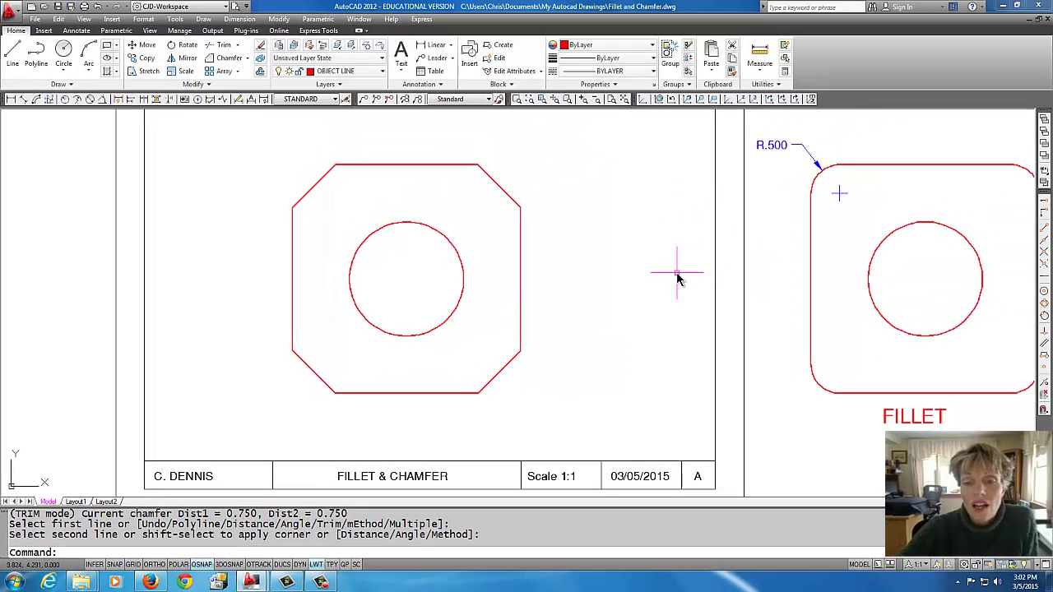
pyautogui.scroll(-2, 644, 294)
pyautogui.moveTo(640, 294); pyautogui.dragTo(569, 293, button='middle')
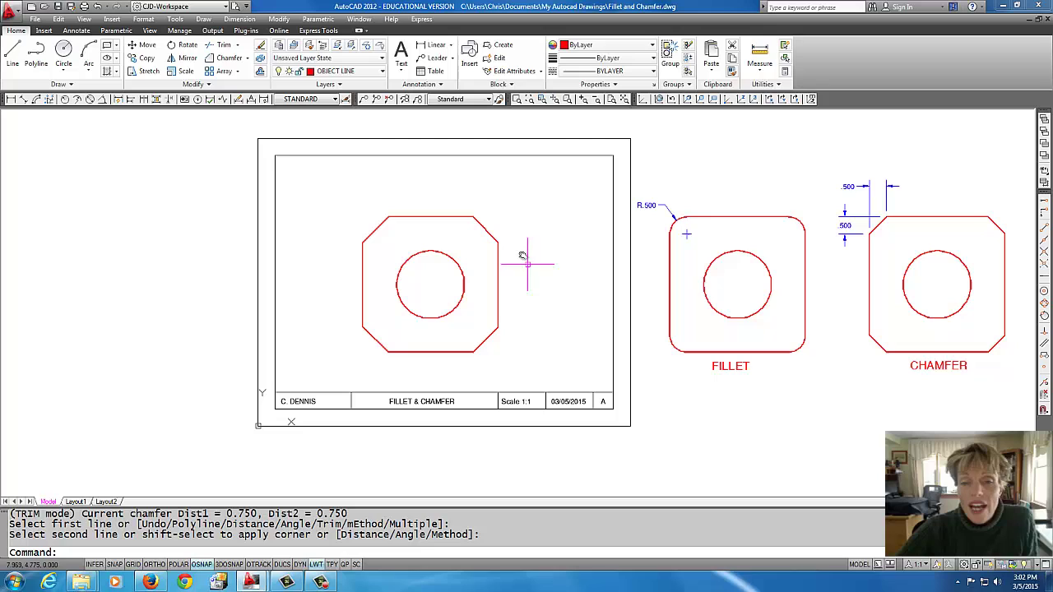
# Step: Make DIMENSION the current layer and add a vertical .750 dimension to the top-right chamfer
pyautogui.click(381, 72)
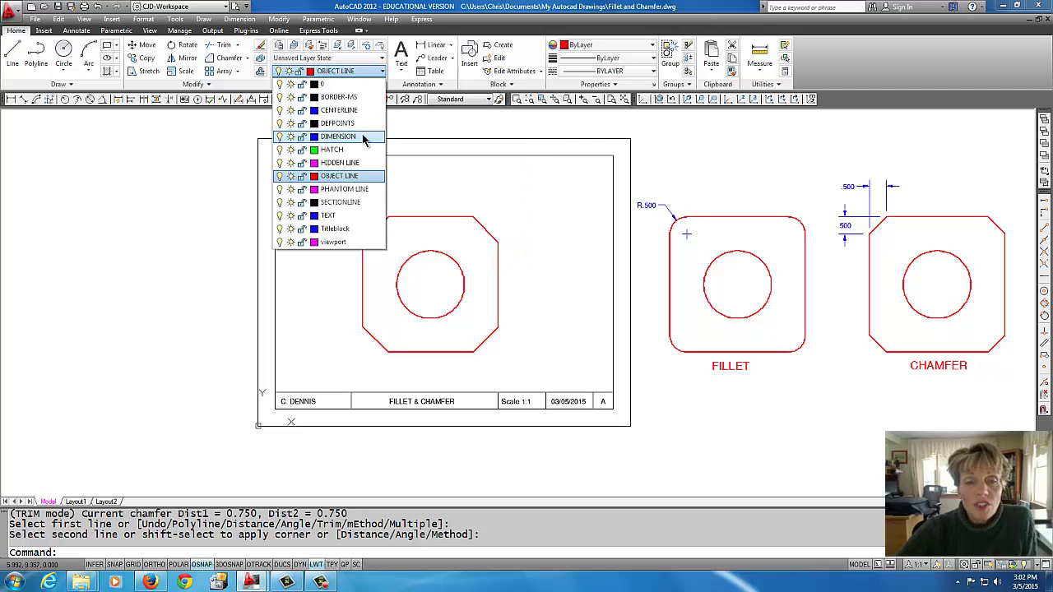
pyautogui.click(362, 134)
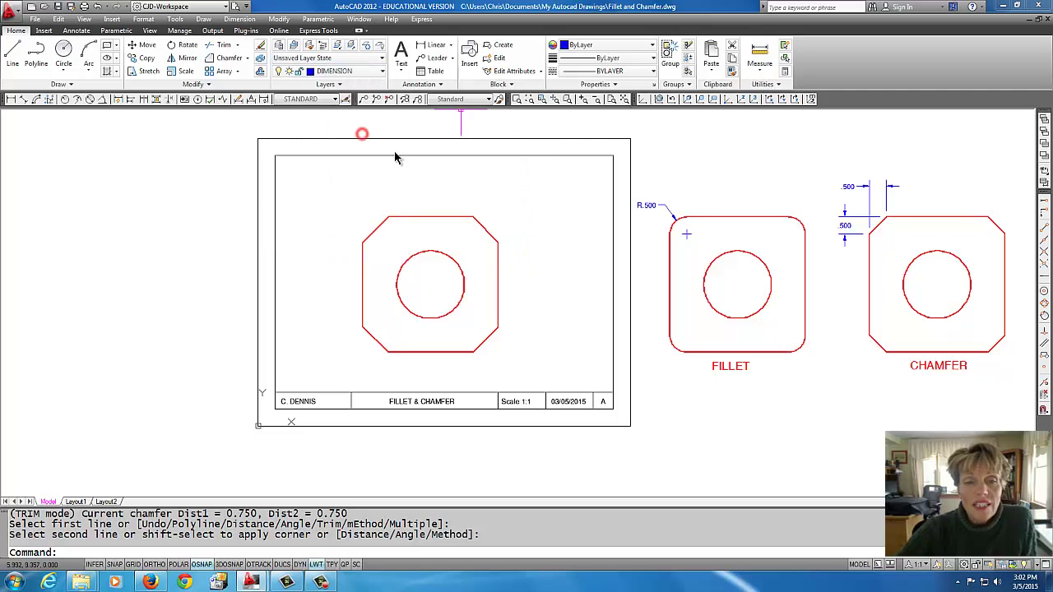
pyautogui.click(11, 99)
pyautogui.click(473, 216)
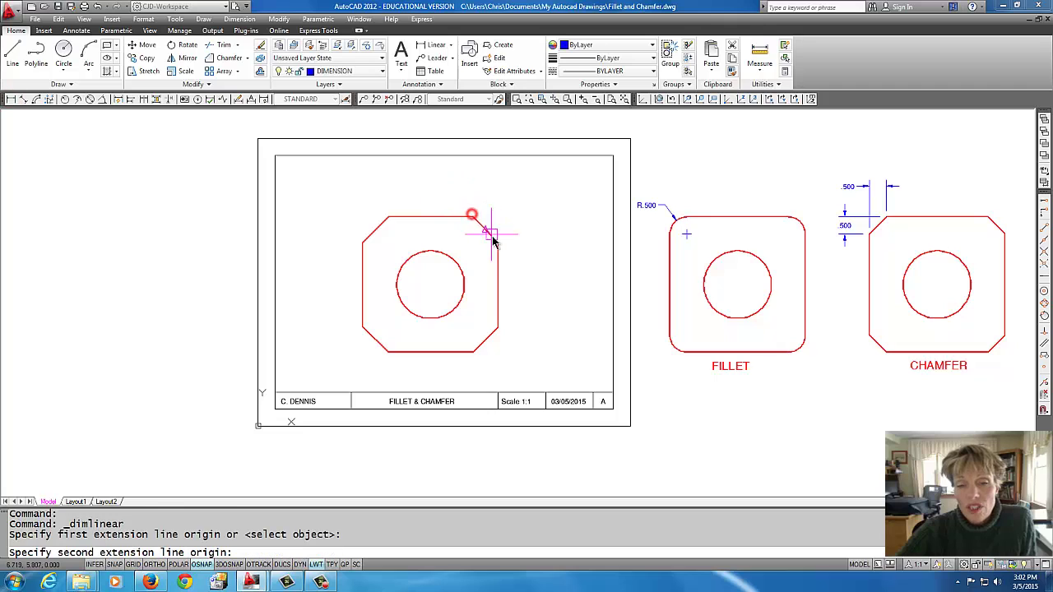
pyautogui.click(498, 241)
pyautogui.click(515, 233)
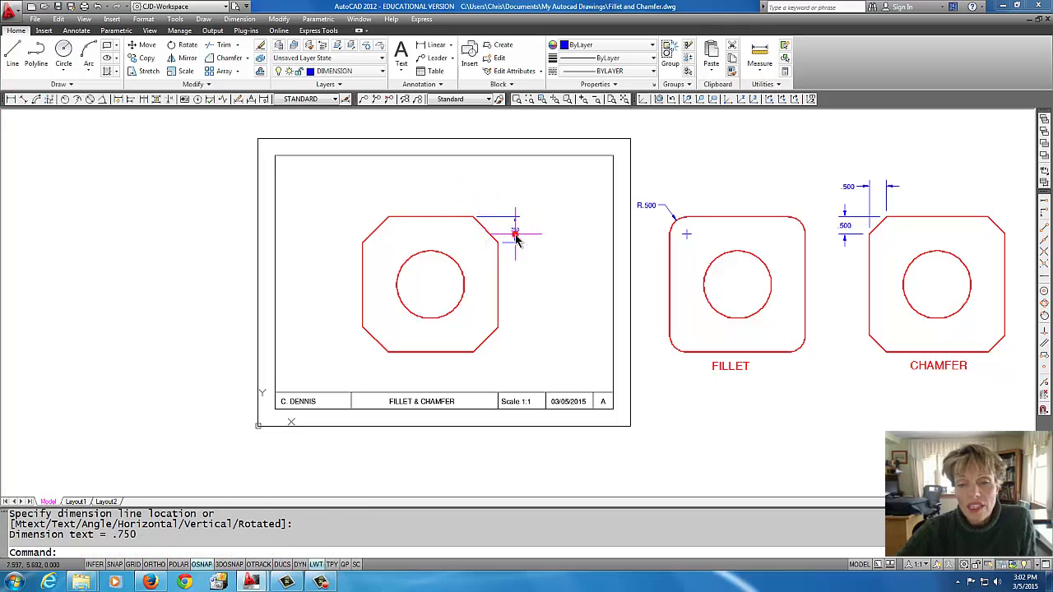
# Step: Add a horizontal .750 linear dimension above the top-right chamfer
pyautogui.scroll(4, 484, 262)
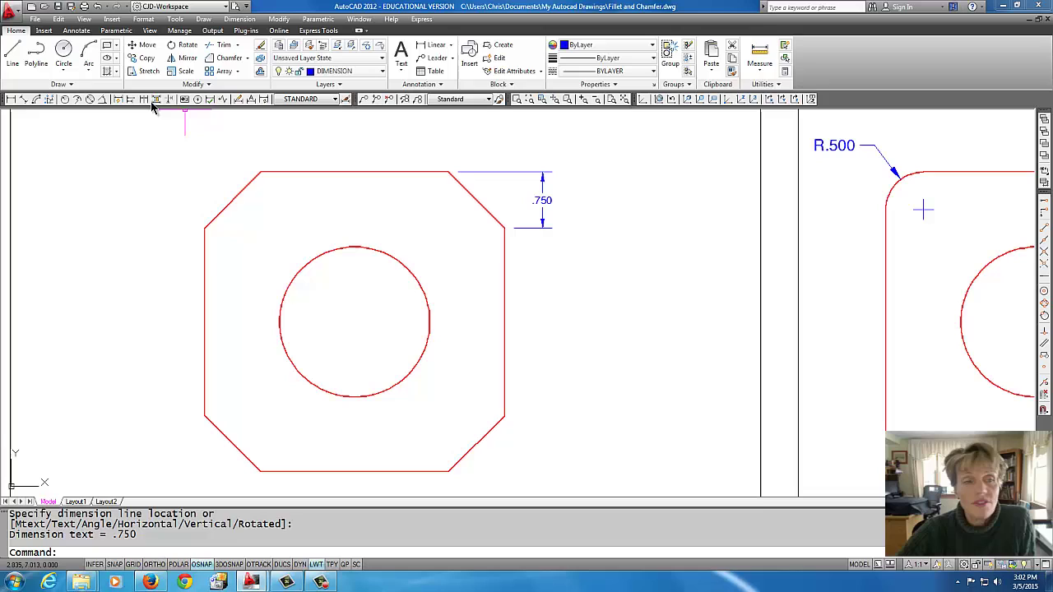
pyautogui.click(8, 98)
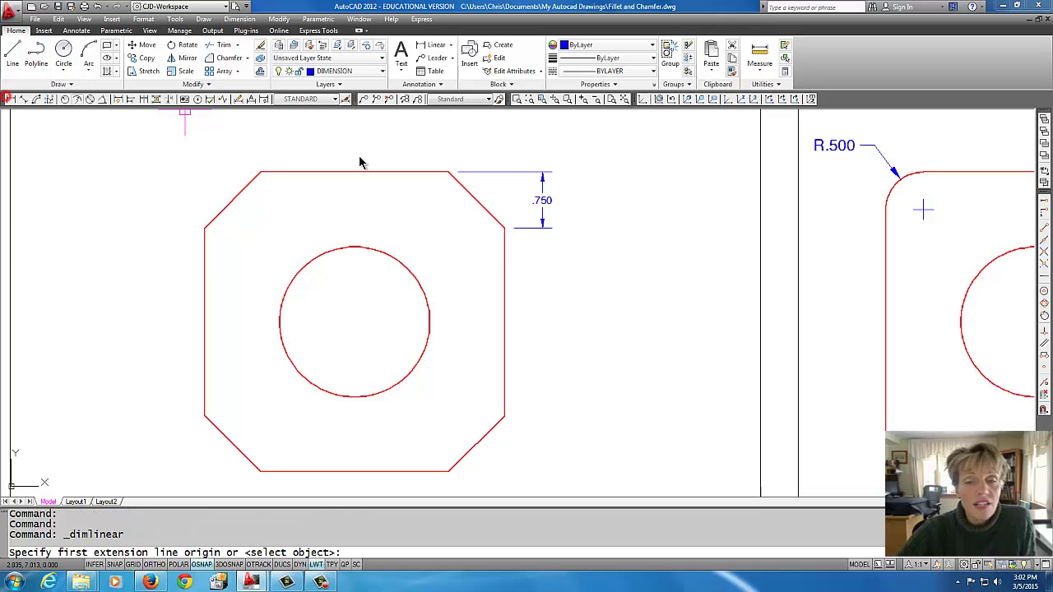
pyautogui.click(446, 170)
pyautogui.click(504, 225)
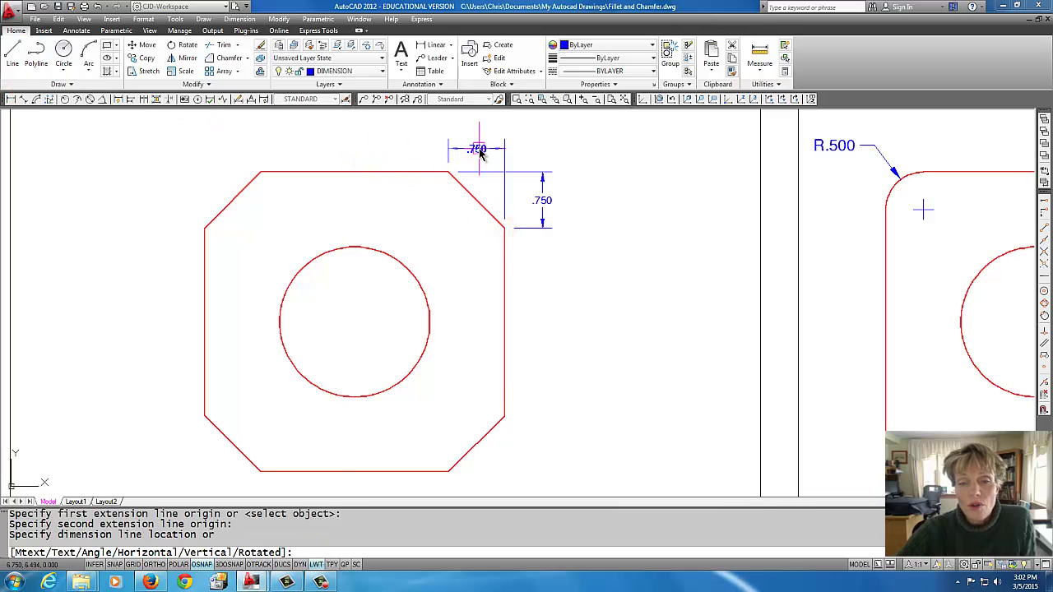
pyautogui.click(478, 141)
pyautogui.scroll(-4, 601, 233)
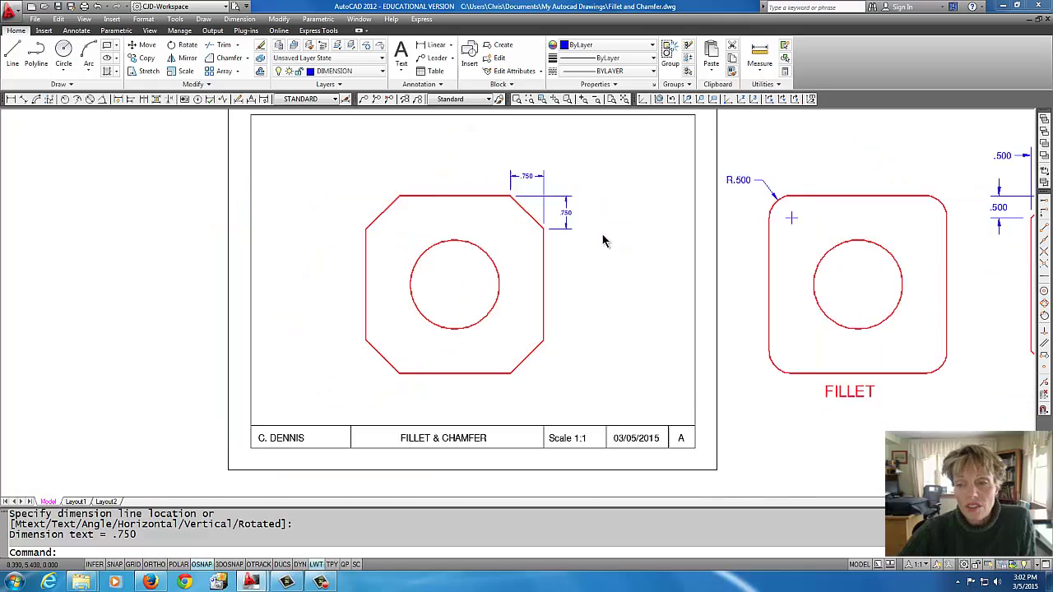
pyautogui.moveTo(606, 249); pyautogui.dragTo(496, 262, button='middle')
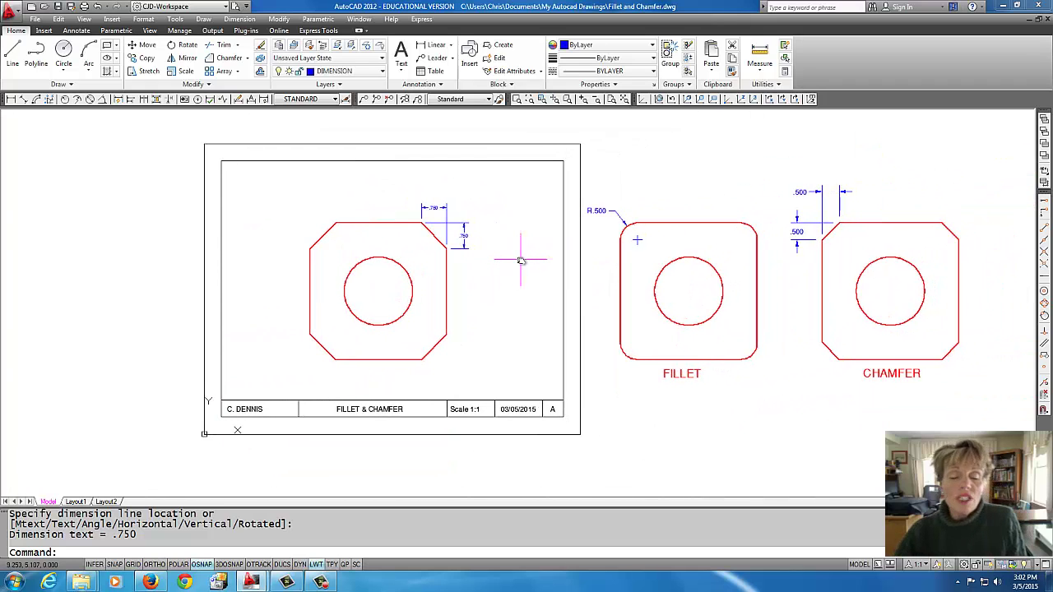